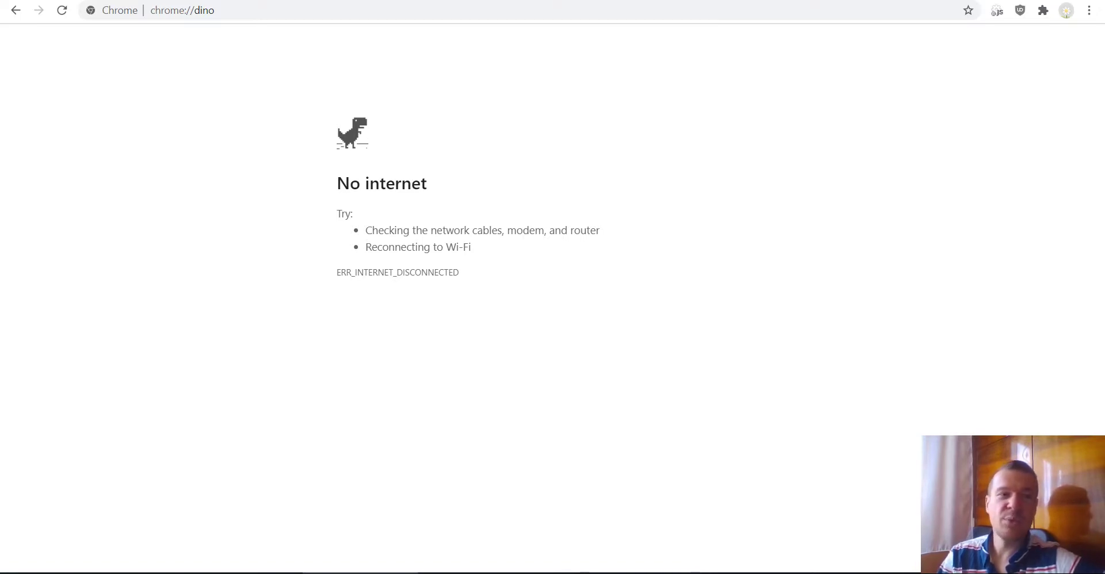
Step: Start Chrome's offline dino game and jump until the round ends in Game Over at 47
key(space)
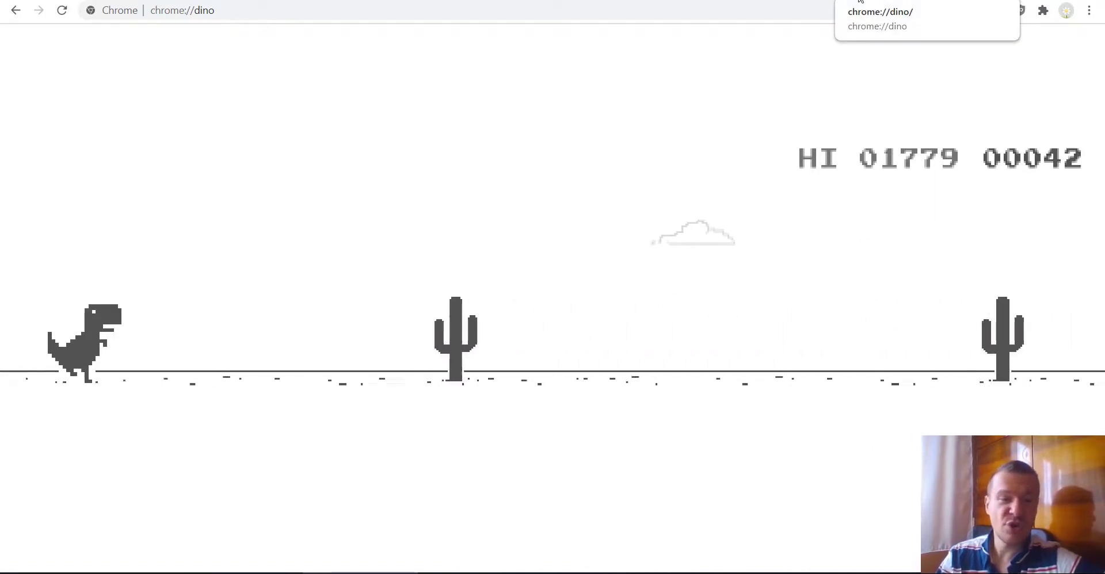
key(space)
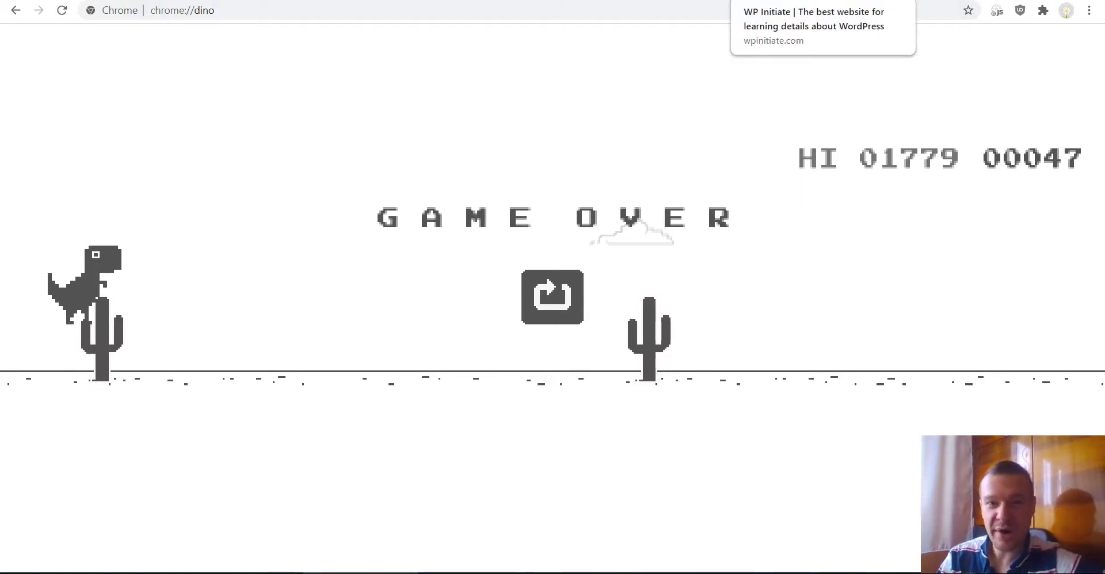
Step: On the WP Initiate site tab, load the made-up path /uasdashdasd to reach the 404 page
click(754, 2)
scroll(75, 249, down, 3)
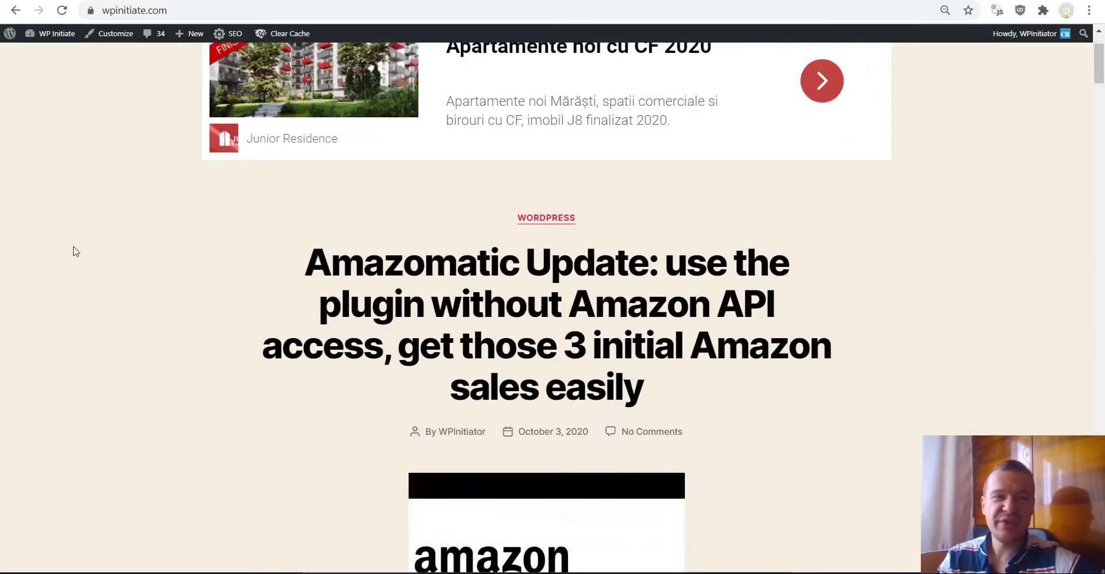
scroll(74, 249, up, 3)
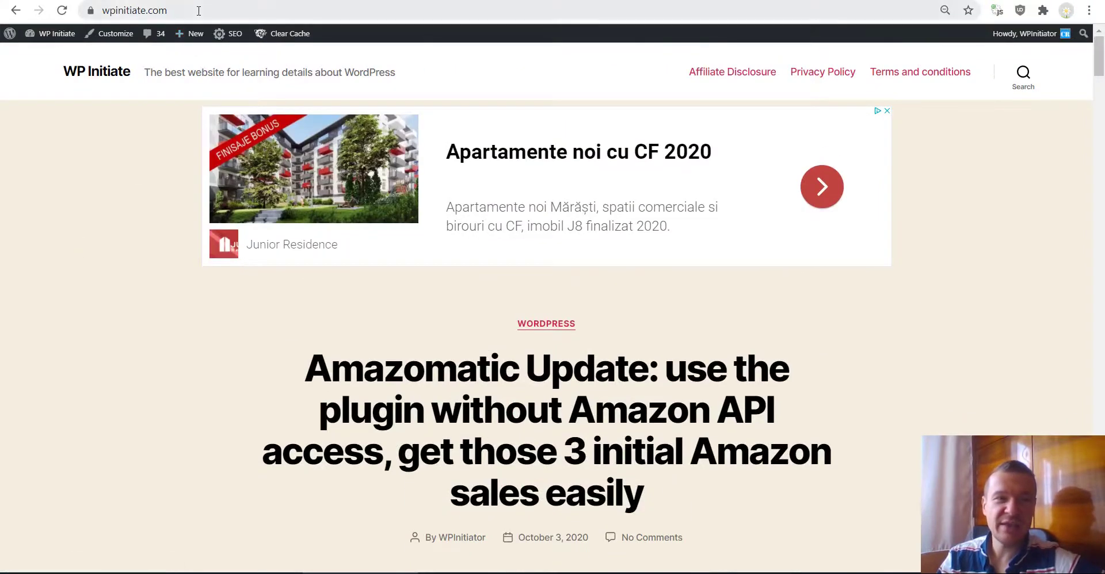
click(199, 11)
text(//)
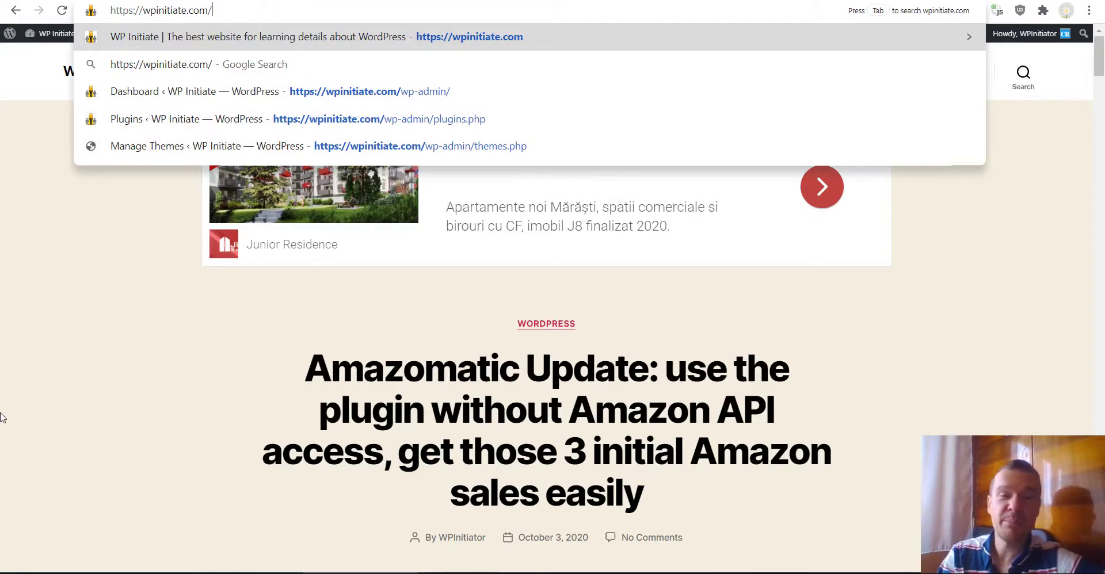
text(uasdashdasd)
key(Return)
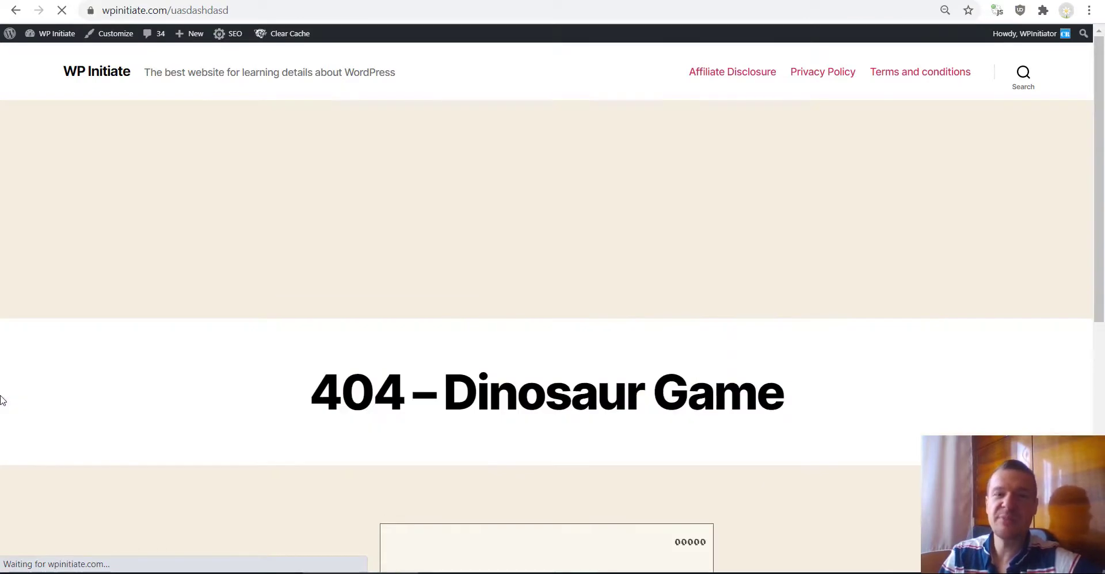
Step: Scroll down to the 404 page's Dinosaur Game and start a round
scroll(1, 402, down, 1)
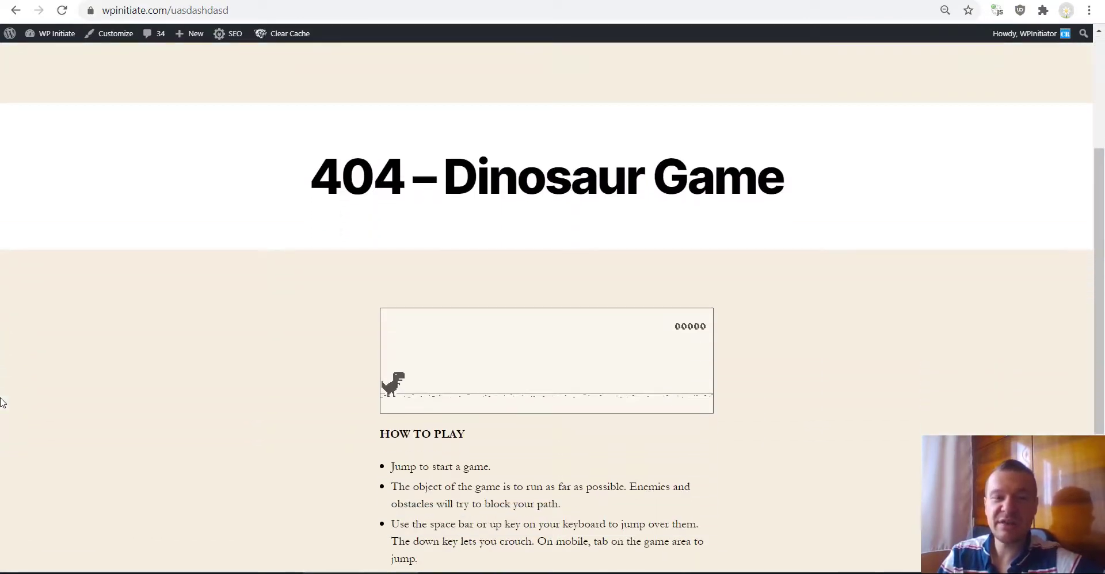
scroll(1, 402, down, 1)
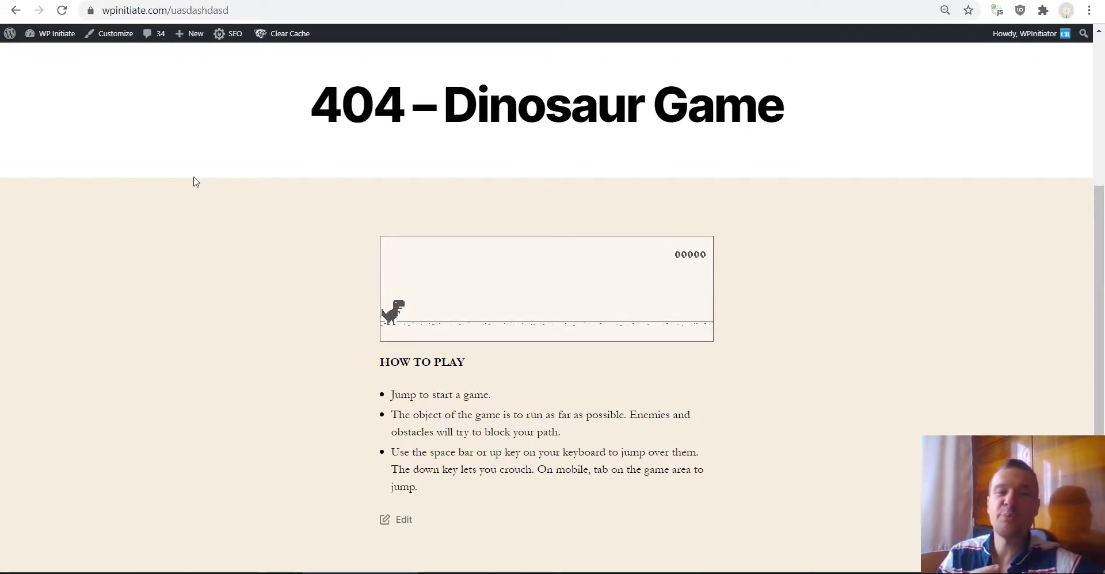
click(414, 298)
key(space)
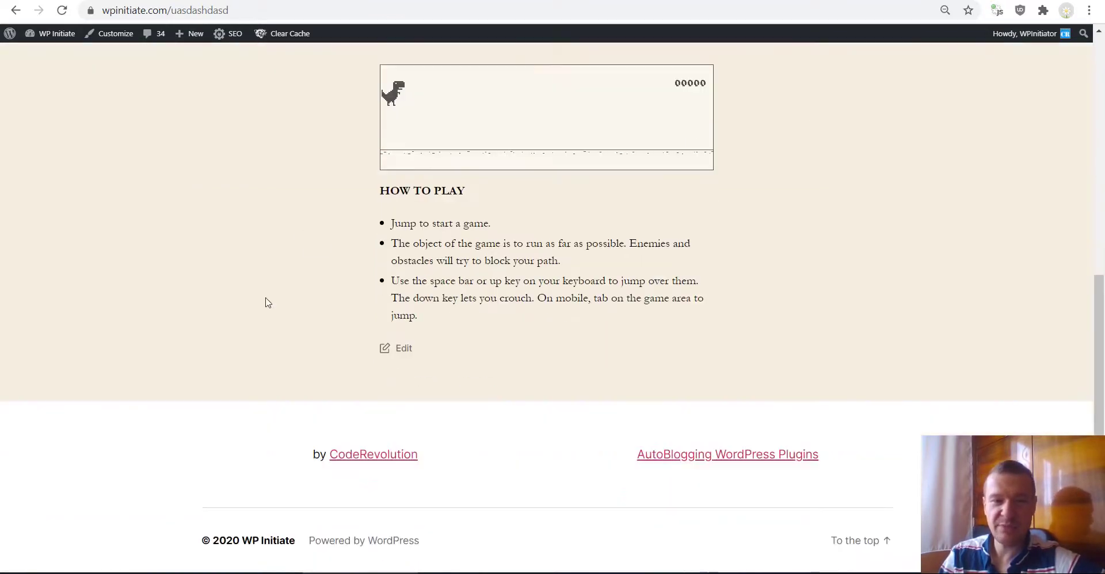
scroll(337, 315, up, 3)
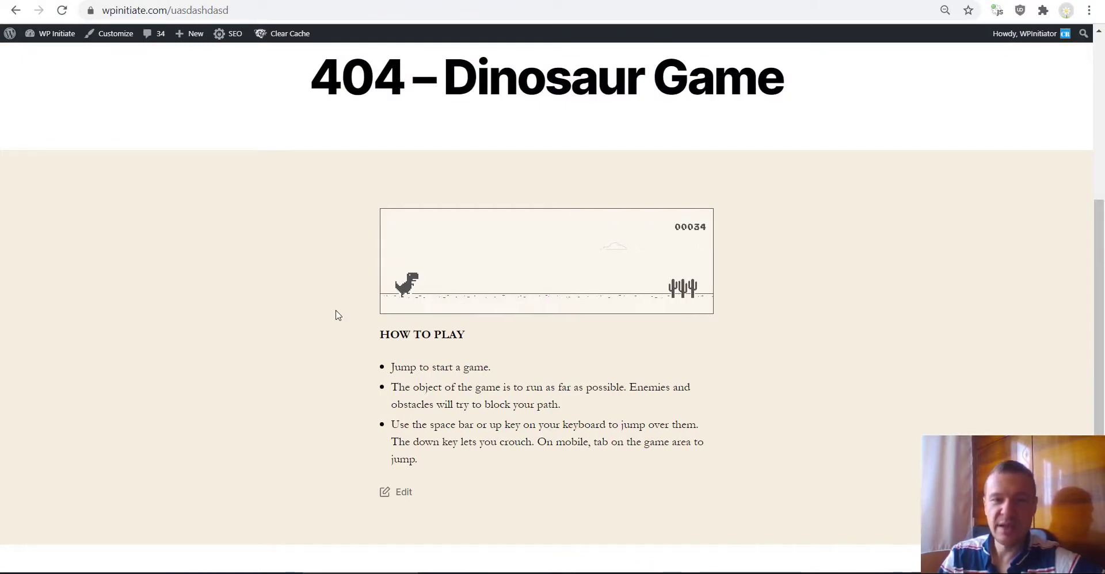
Step: Jump over cactus groups and a pterodactyl, pushing the run past 480 points
key(space)
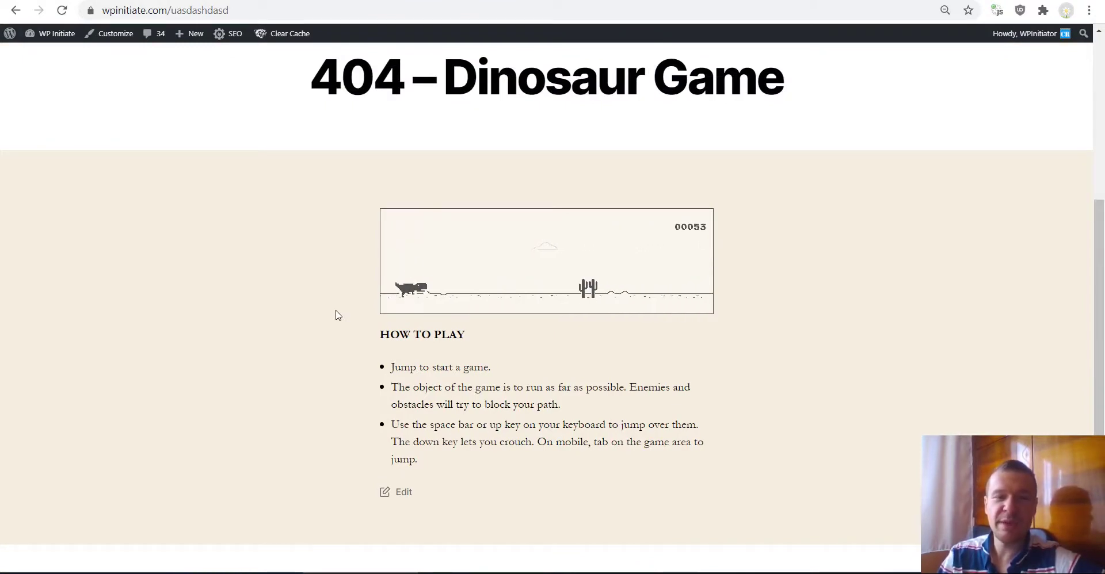
key(space)
key(space)
key(space)
key(space)
key(space)
key(space)
key(space)
key(space)
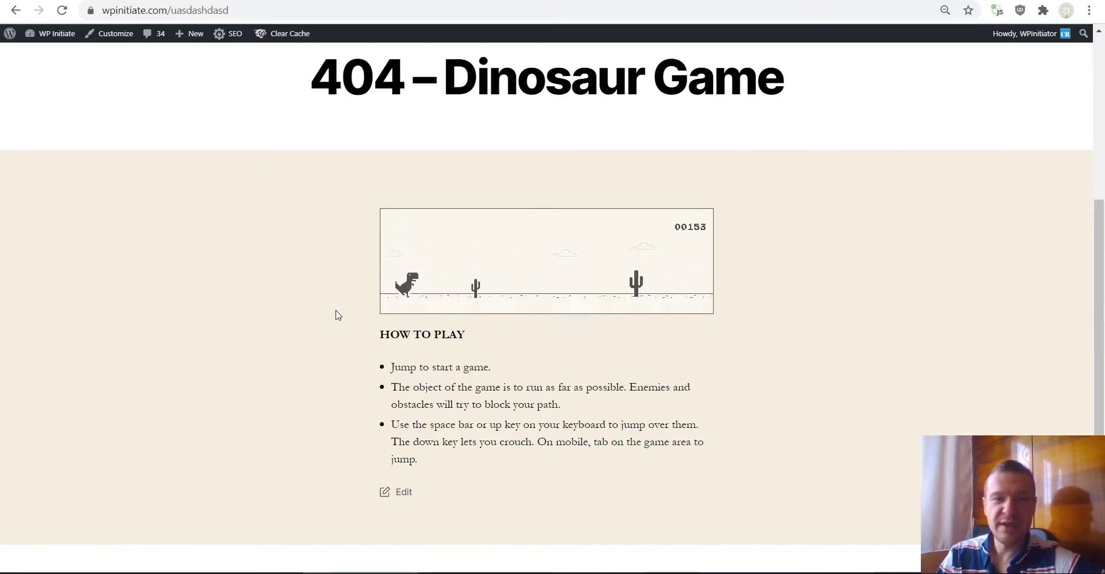
key(space)
key(space)
key(space)
key(space)
key(space)
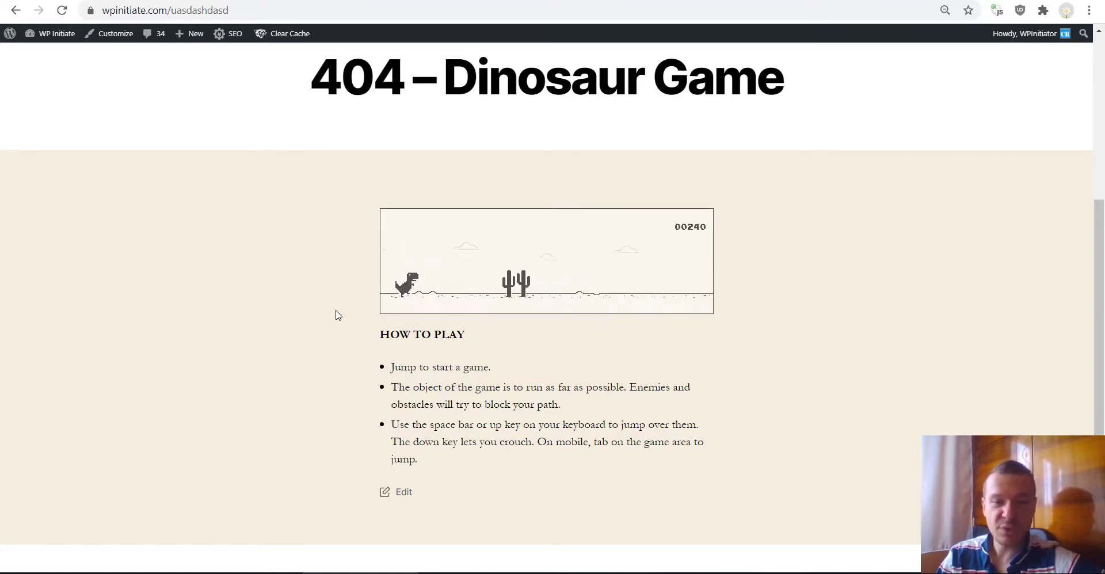
key(space)
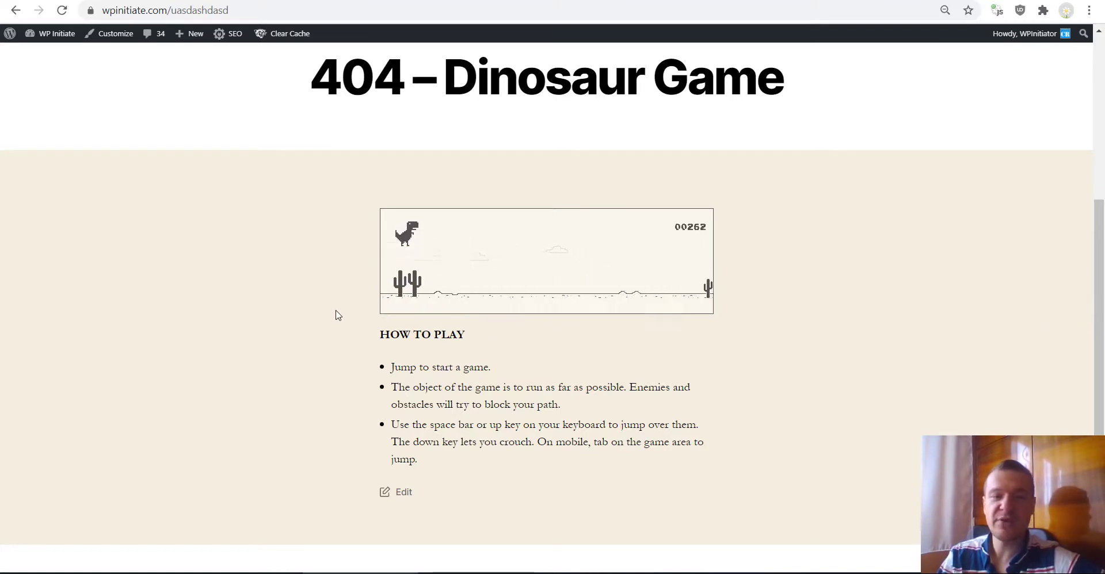
key(space)
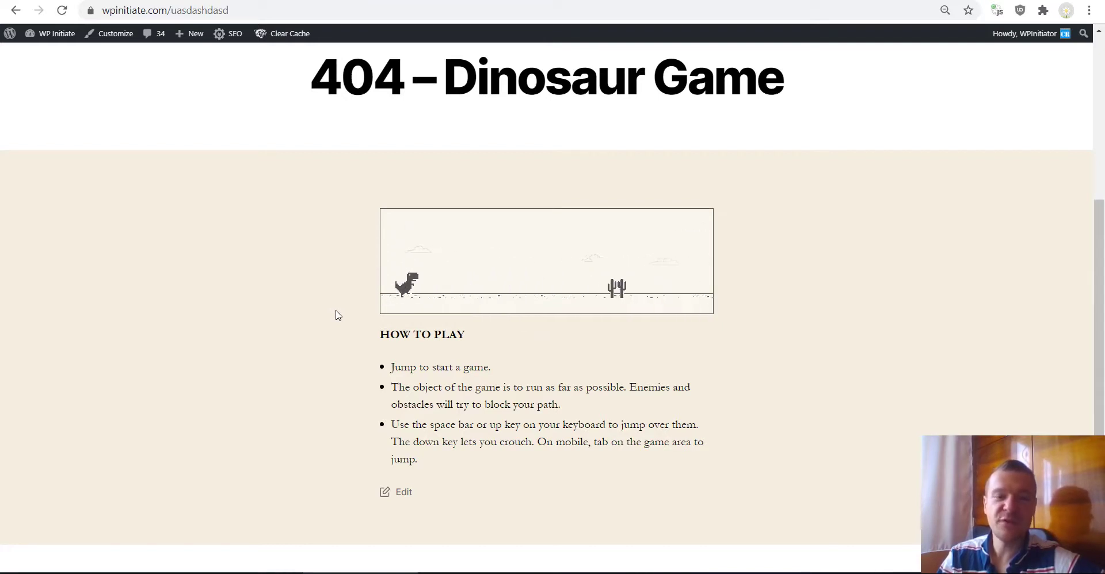
key(space)
key(space)
key(space)
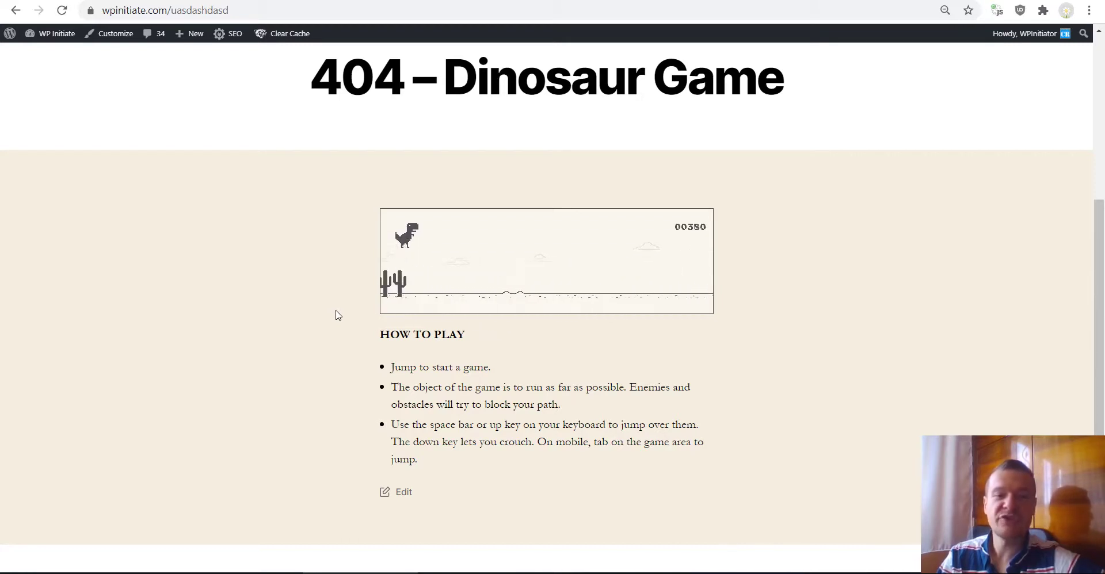
key(space)
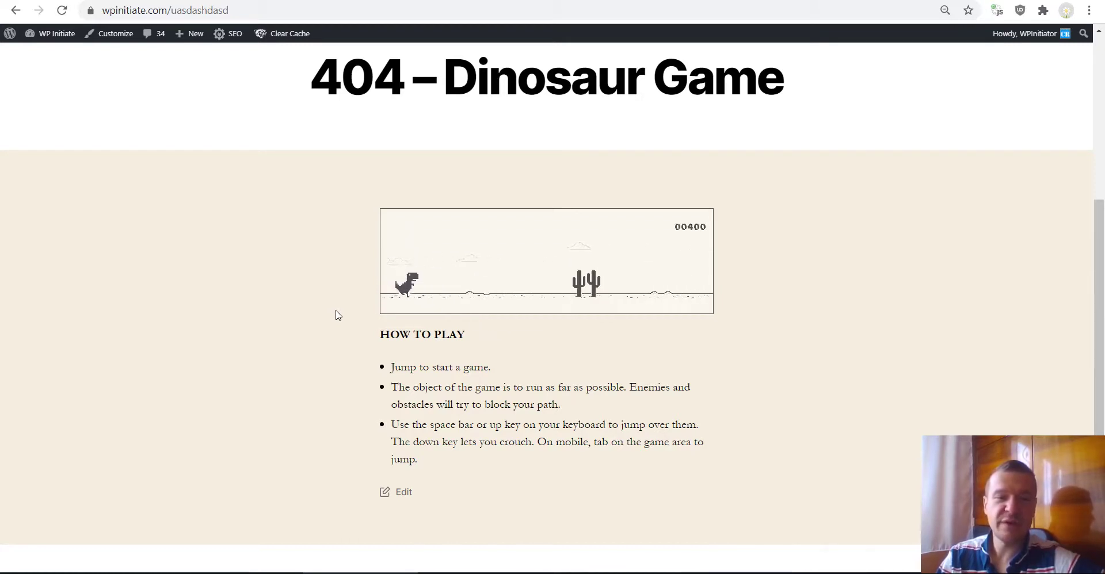
key(space)
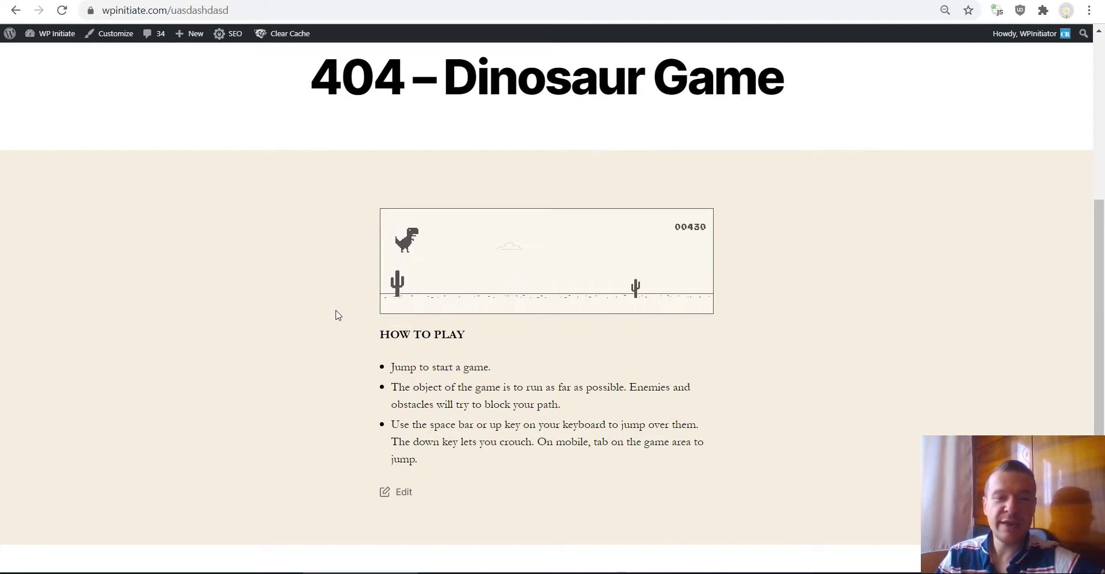
key(space)
key(space)
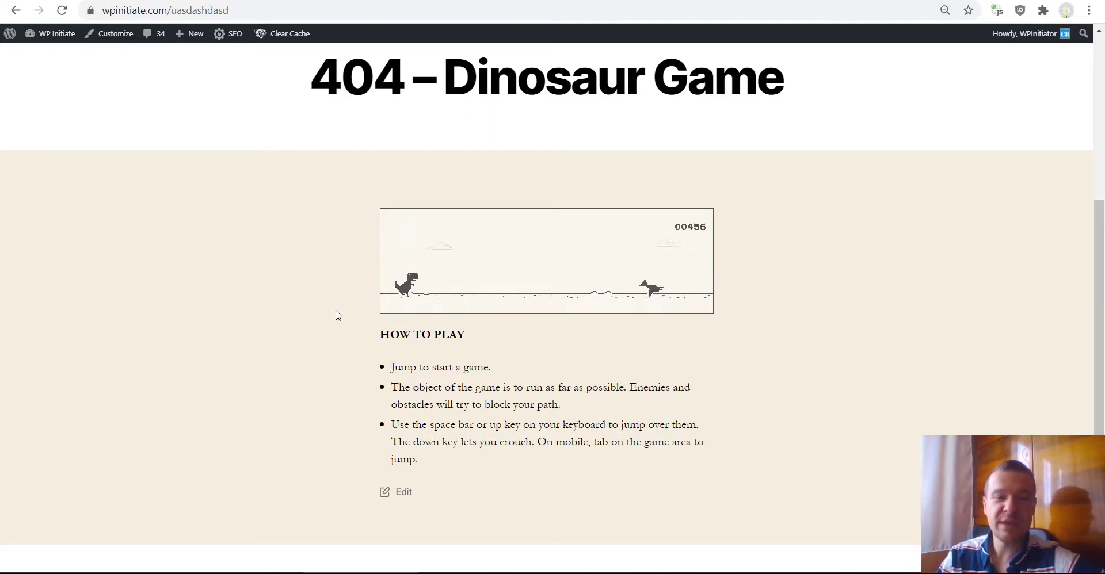
key(space)
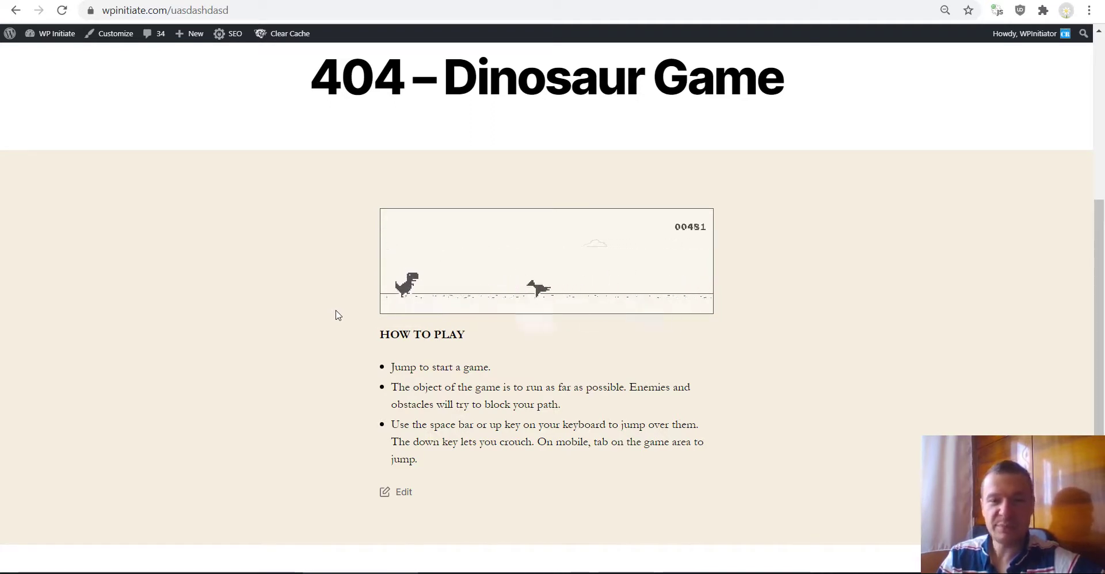
key(space)
key(space)
key(space)
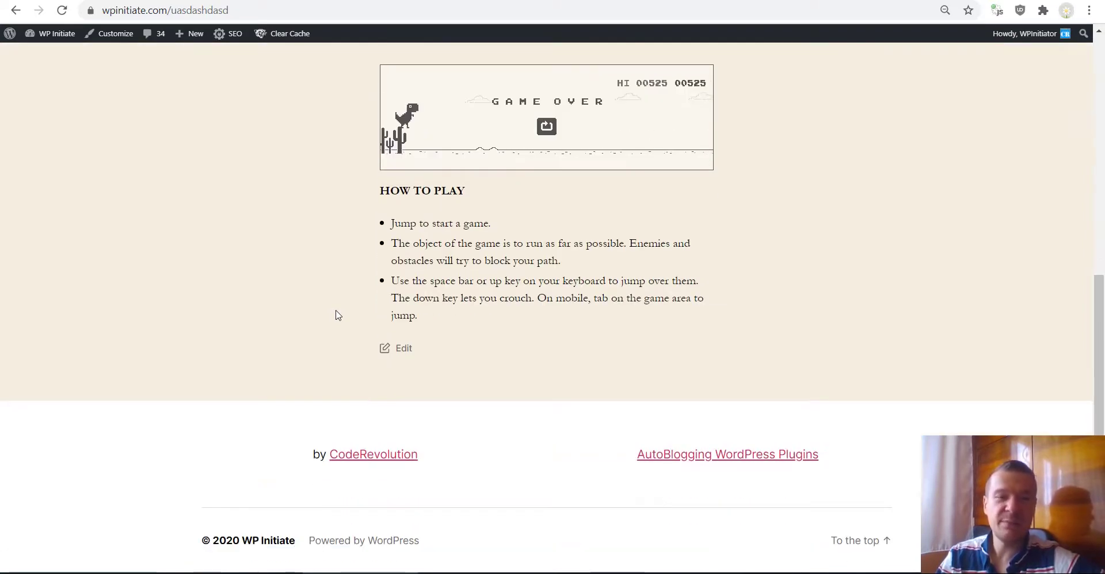
scroll(352, 302, up, 3)
scroll(240, 375, down, 2)
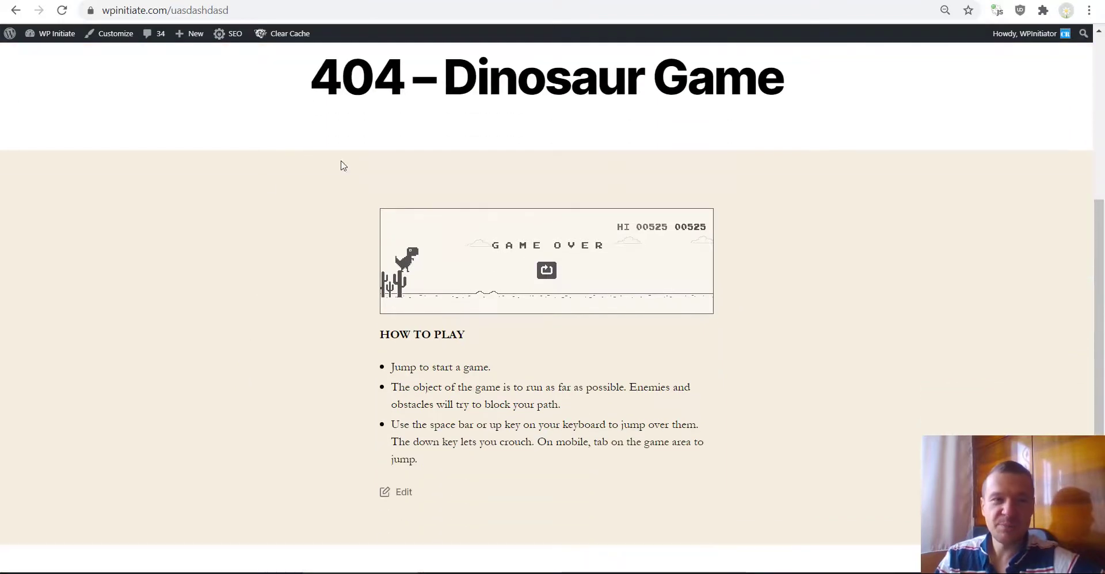
scroll(585, 238, up, 2)
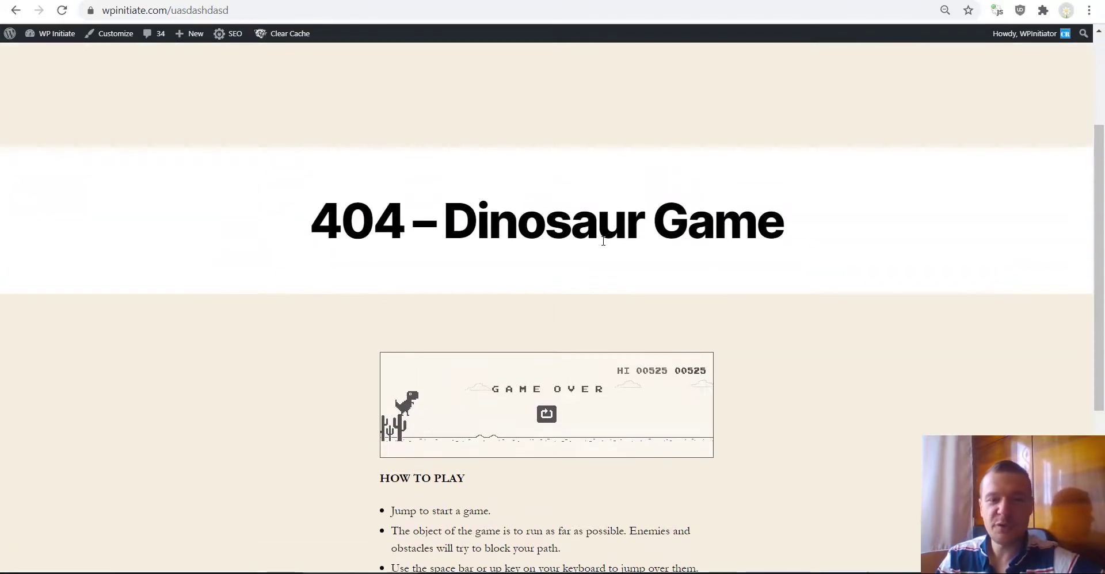
scroll(602, 240, down, 2)
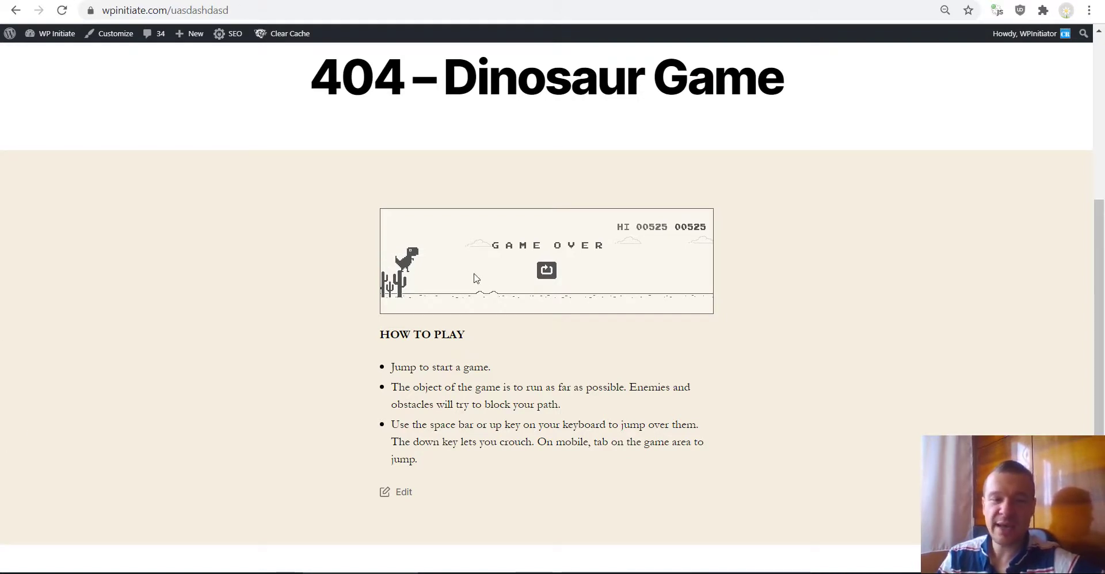
scroll(296, 378, up, 2)
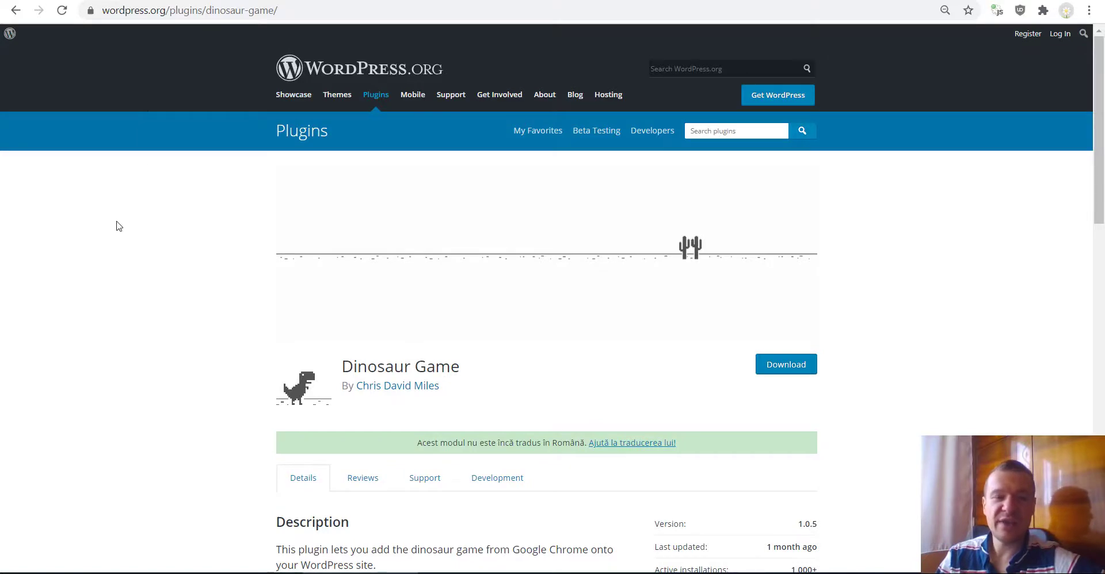
Step: Scroll through the Dinosaur Game plugin's details on WordPress.org
scroll(118, 224, down, 1)
scroll(118, 224, up, 1)
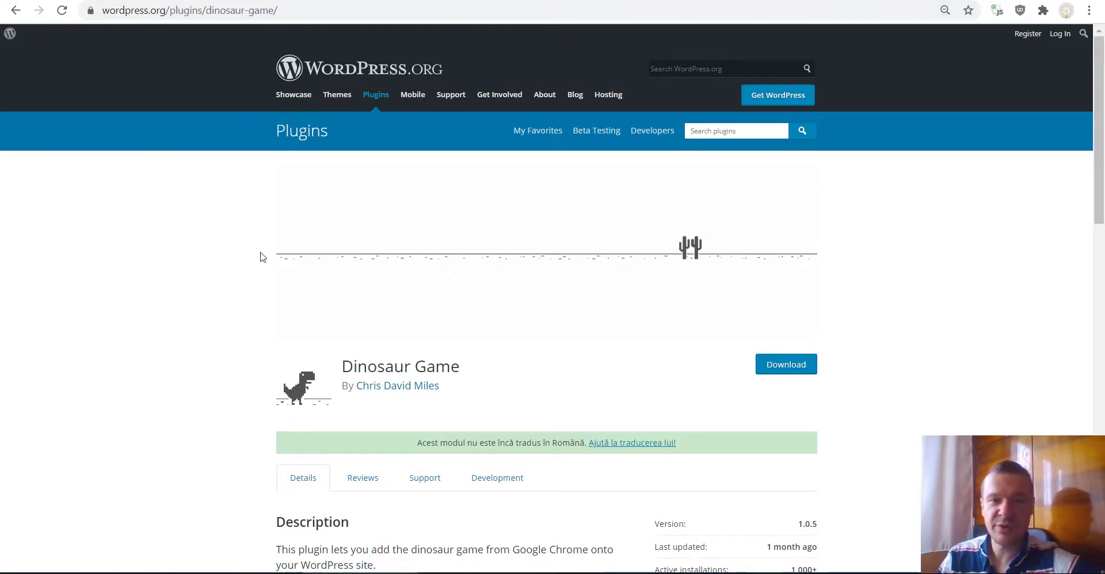
scroll(155, 311, down, 5)
scroll(156, 313, down, 3)
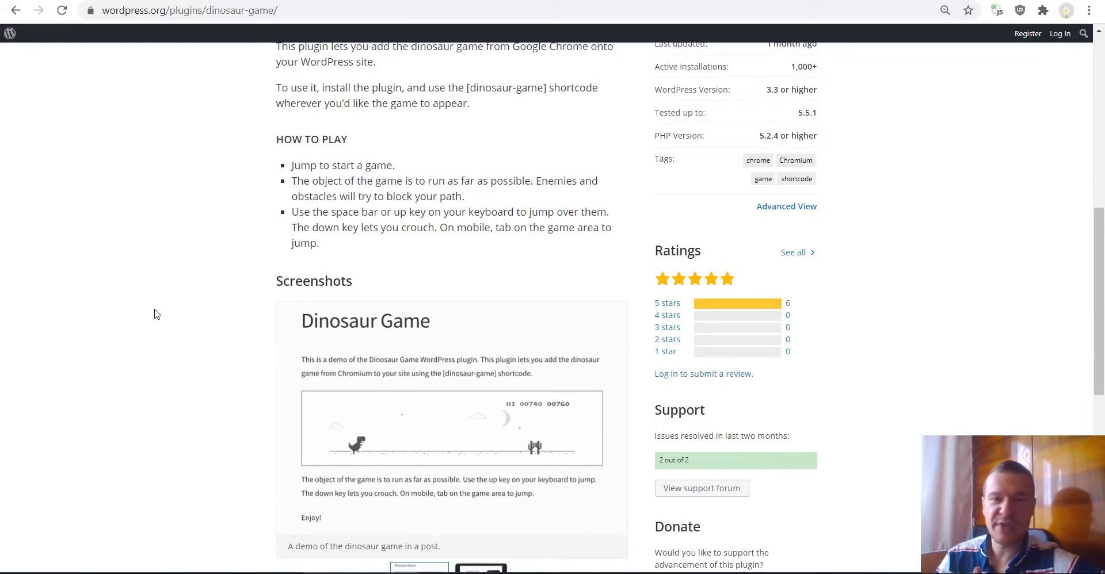
Step: Glance at the site's 404 game tab, then return to the plugin description
key(ctrl+Tab)
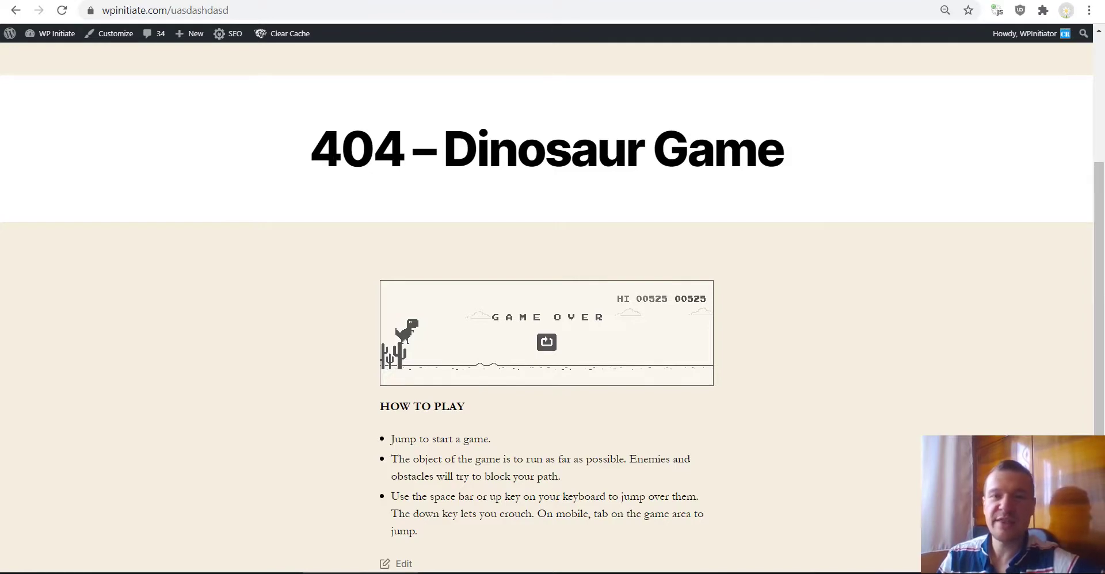
key(ctrl+shift+Tab)
scroll(279, 253, down, 5)
scroll(279, 254, up, 5)
scroll(271, 258, up, 3)
scroll(311, 173, up, 2)
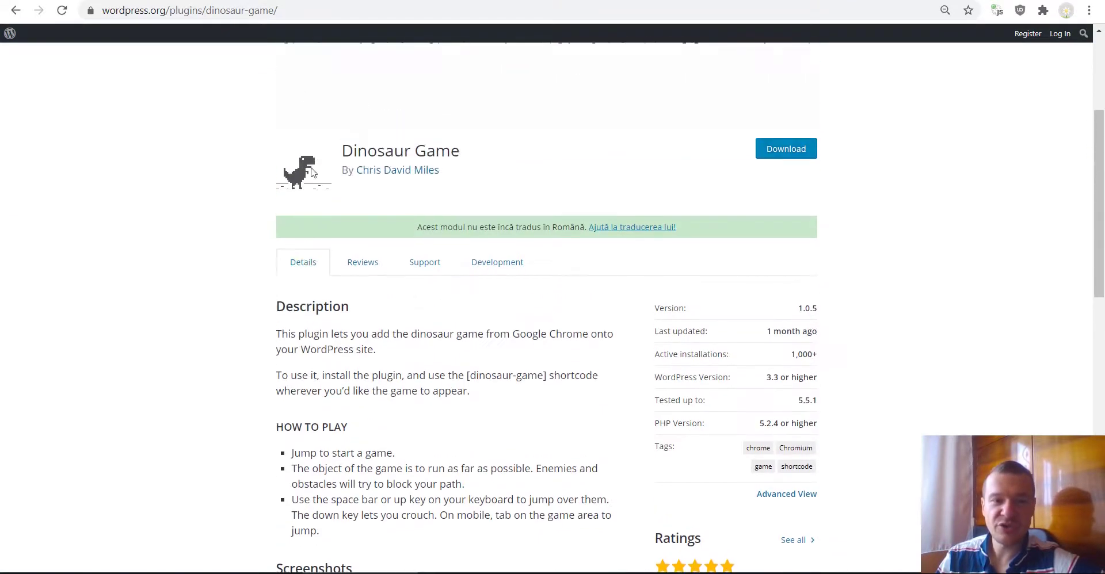
Step: Enter and select the [dinosaur-game] shortcode in the address bar, then dismiss suggestions
click(298, 11)
text([dinosaur-game])
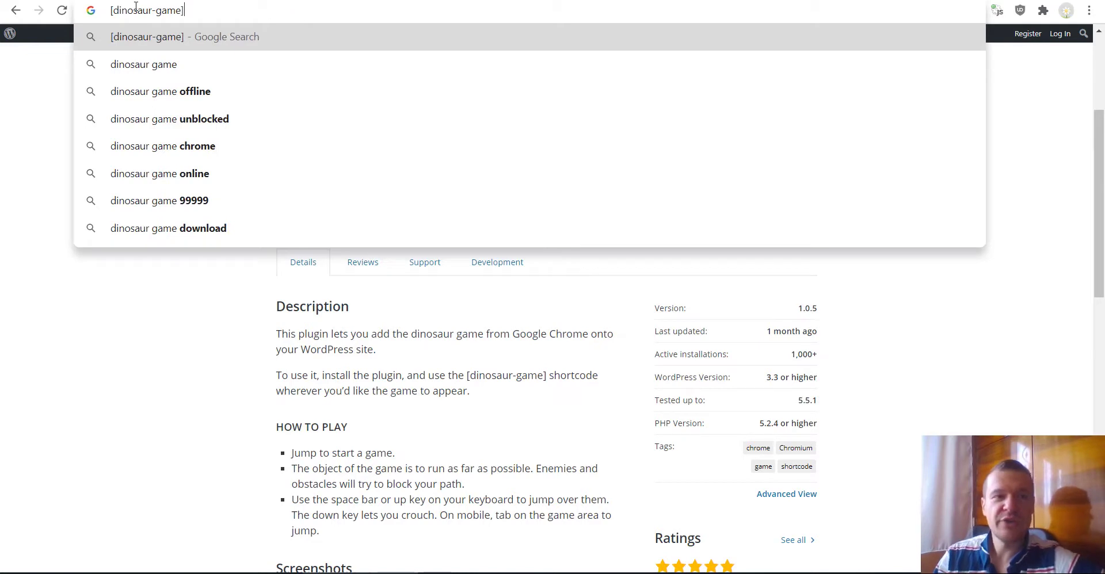
drag(111, 12, 187, 11)
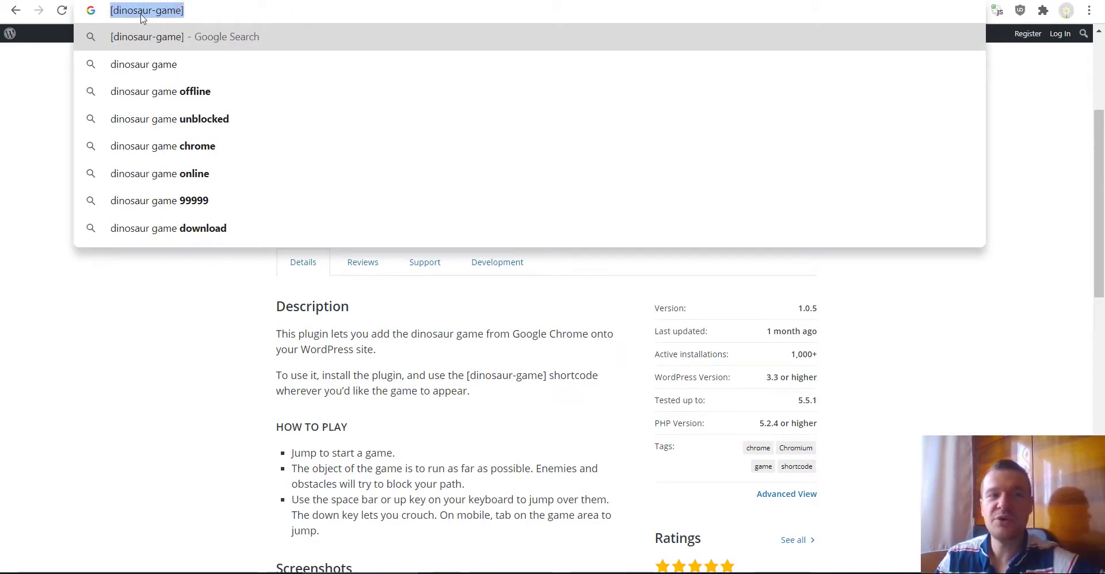
click(2, 194)
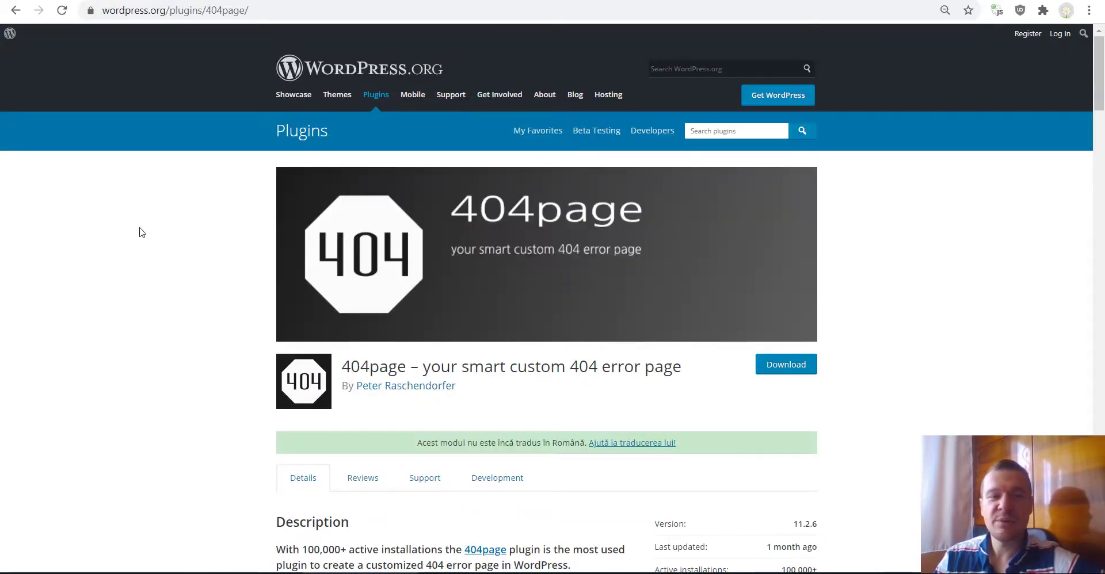
click(139, 229)
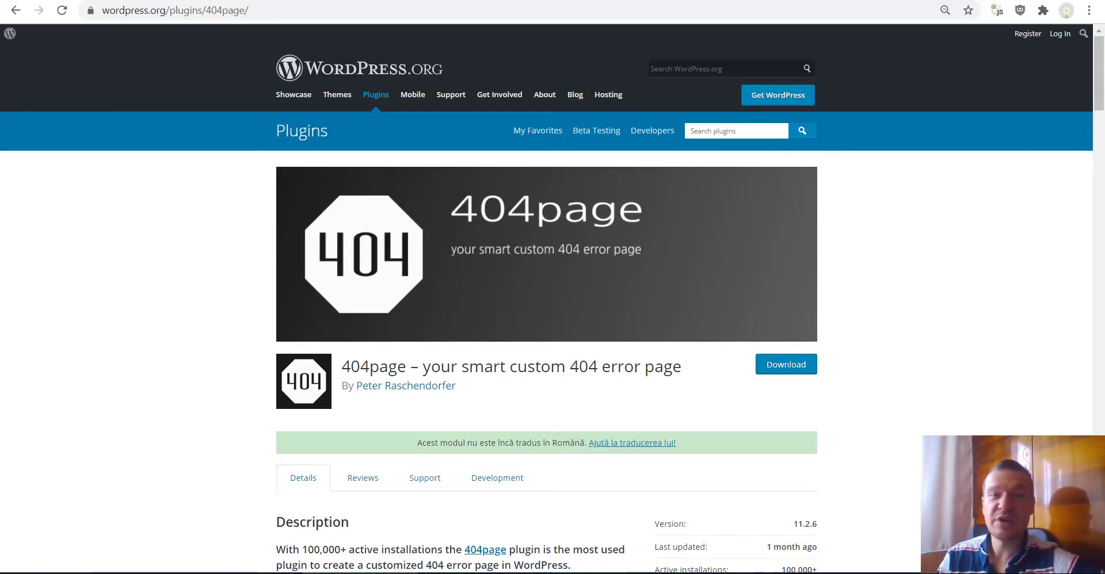
key(ctrl+Tab)
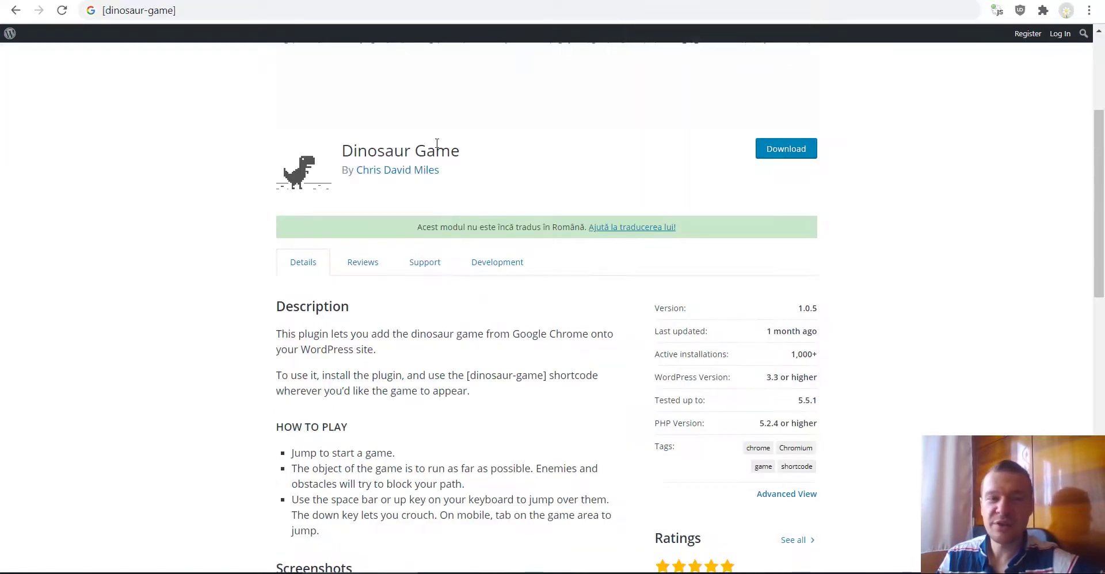
Step: Back on the site tab, load the made-up address /asdasdas to show the 404 Dinosaur Game
key(ctrl+Tab)
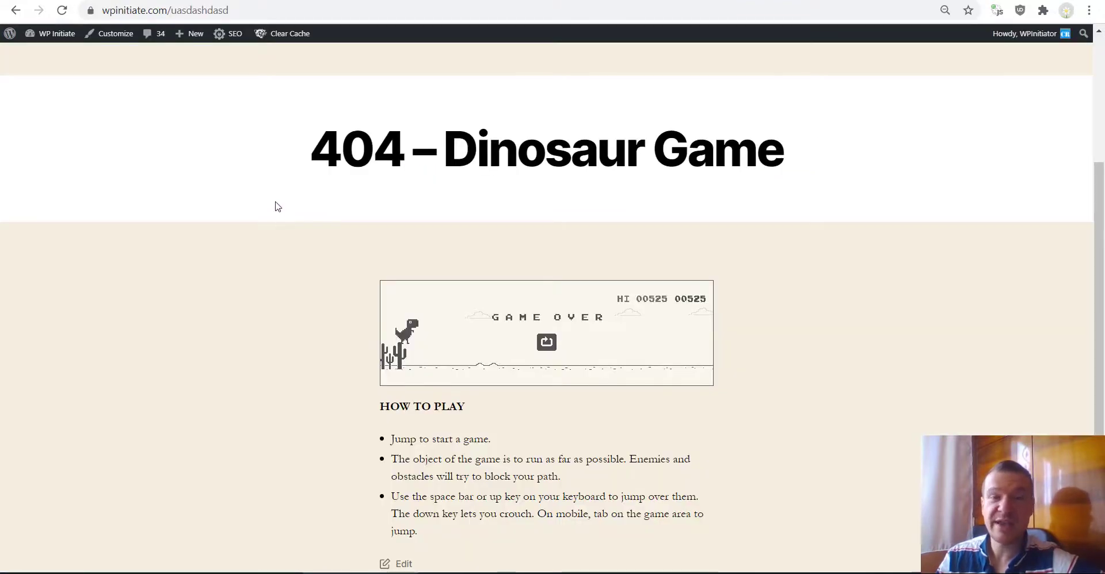
scroll(273, 225, up, 5)
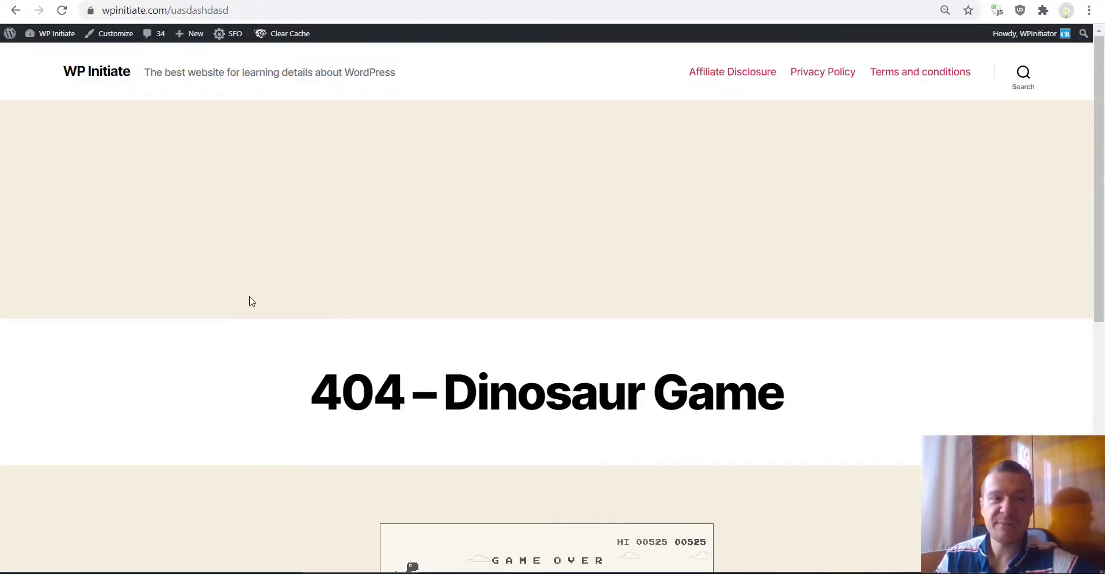
scroll(249, 302, down, 5)
scroll(249, 301, down, 3)
scroll(250, 301, up, 6)
scroll(251, 300, up, 2)
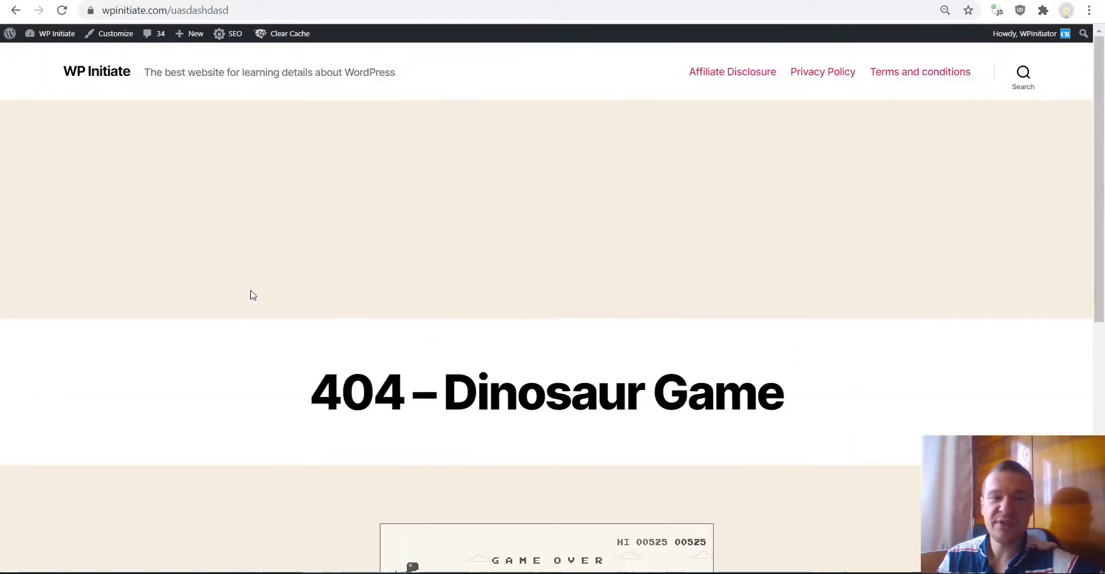
click(202, 11)
text(as)
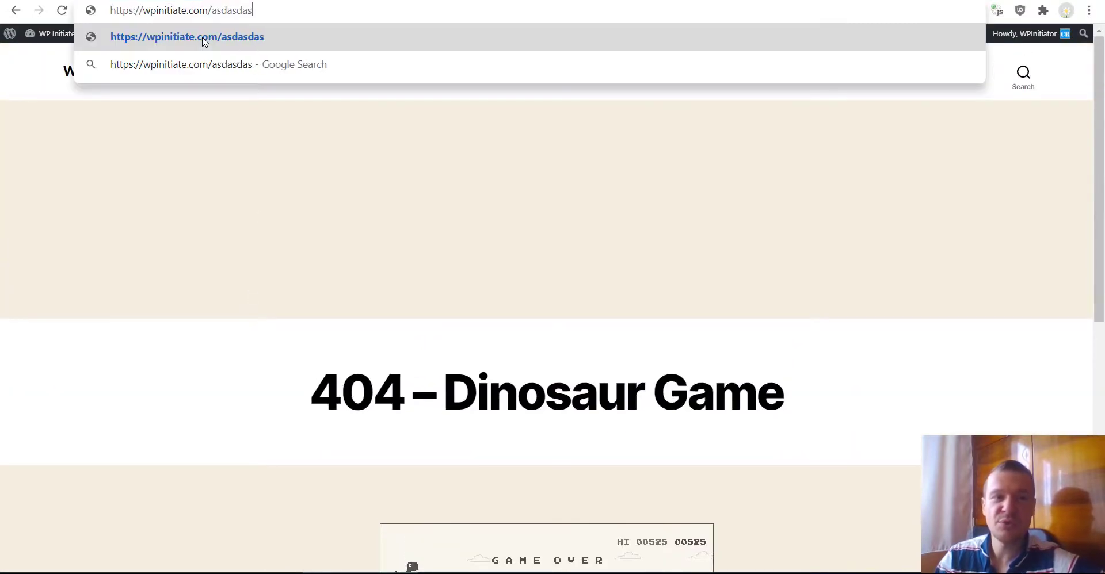
click(203, 38)
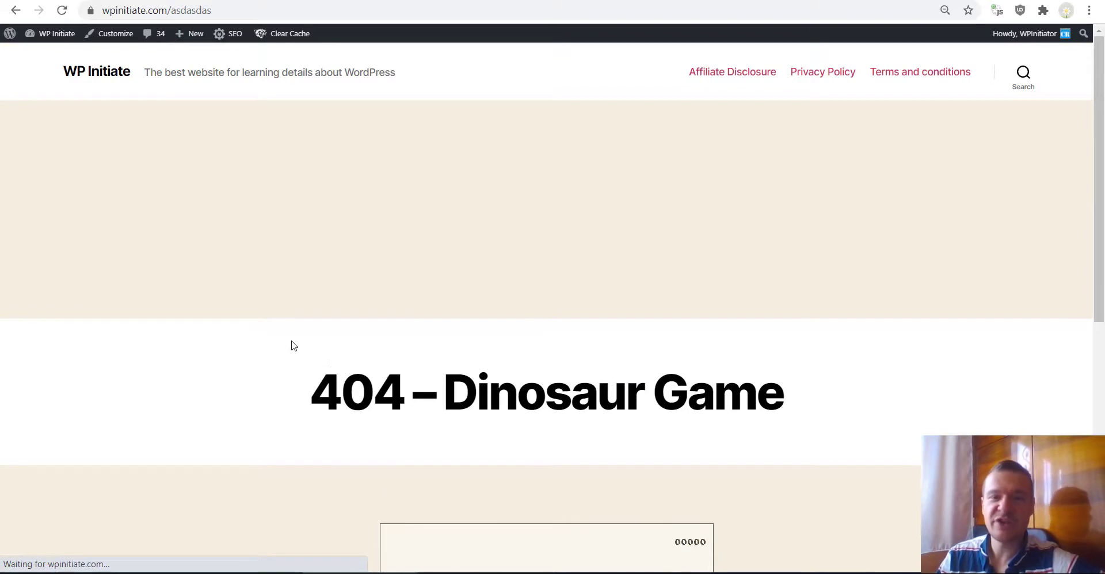
scroll(282, 328, down, 6)
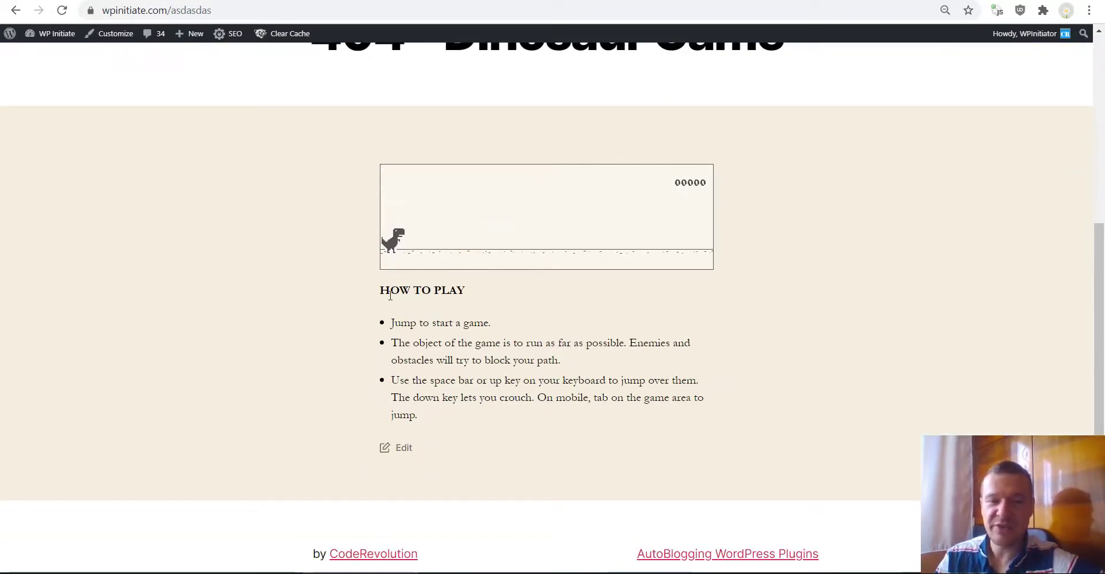
drag(381, 290, 467, 291)
drag(393, 323, 490, 324)
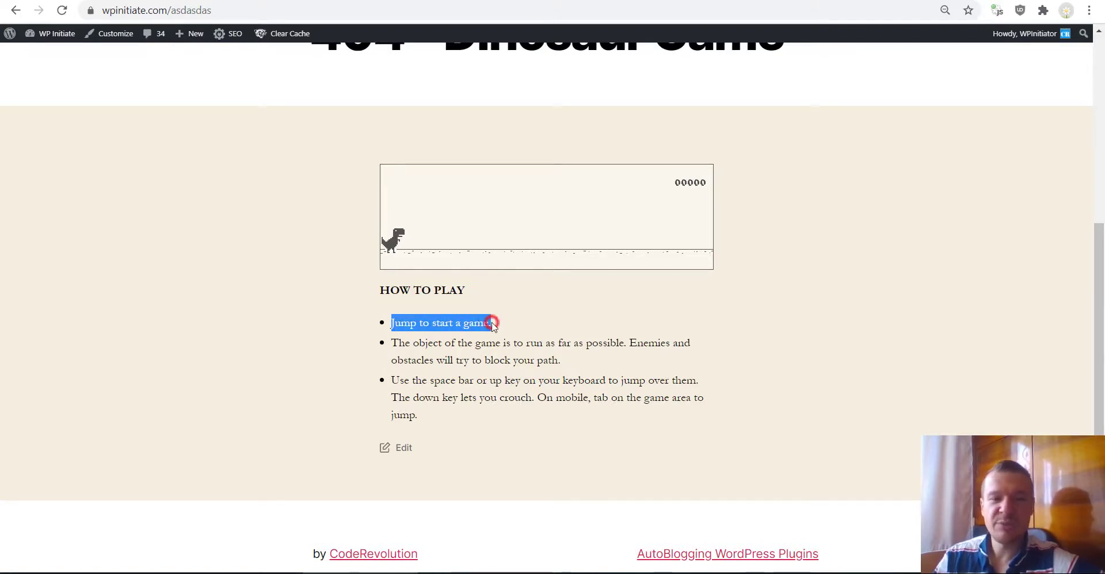
drag(391, 343, 524, 342)
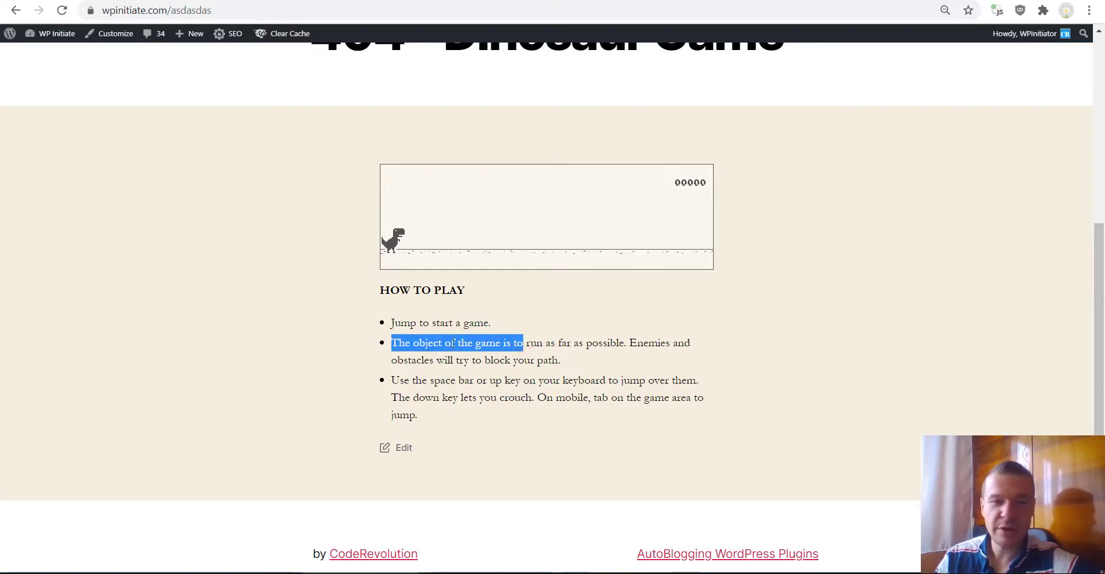
click(525, 342)
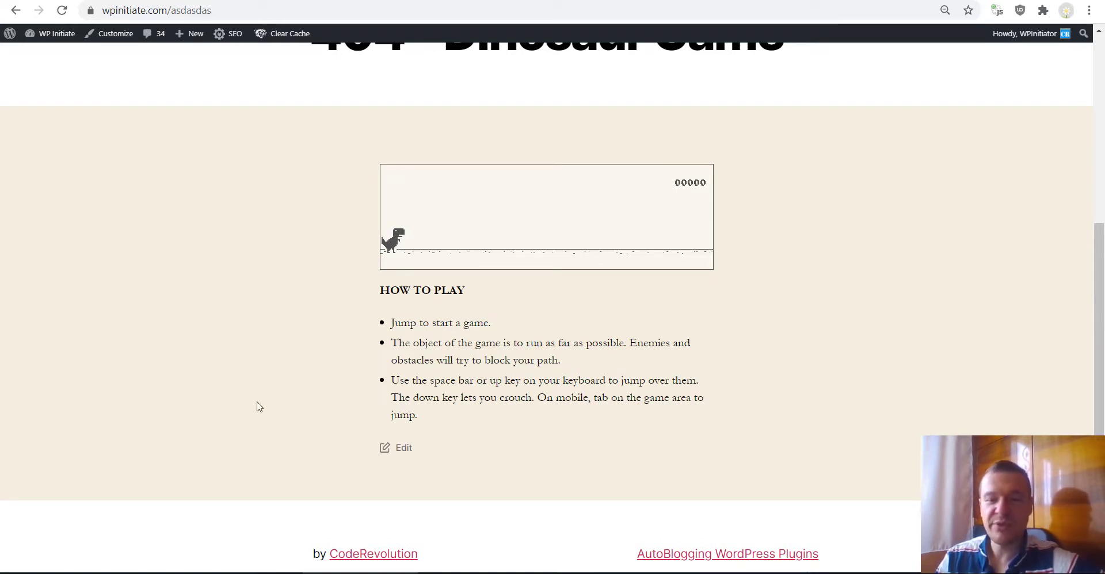
scroll(258, 405, up, 2)
scroll(258, 402, down, 2)
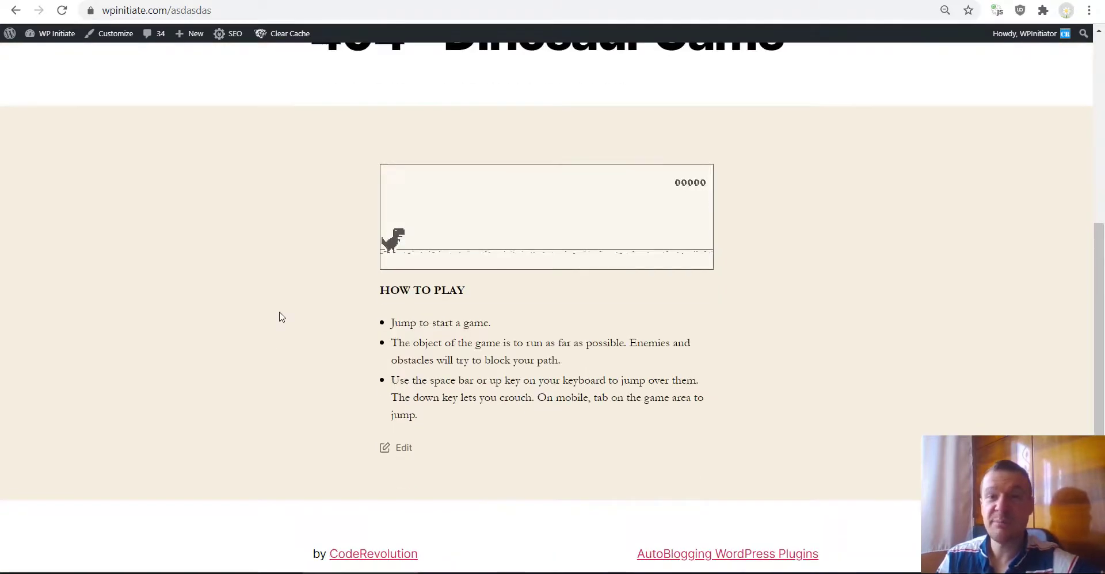